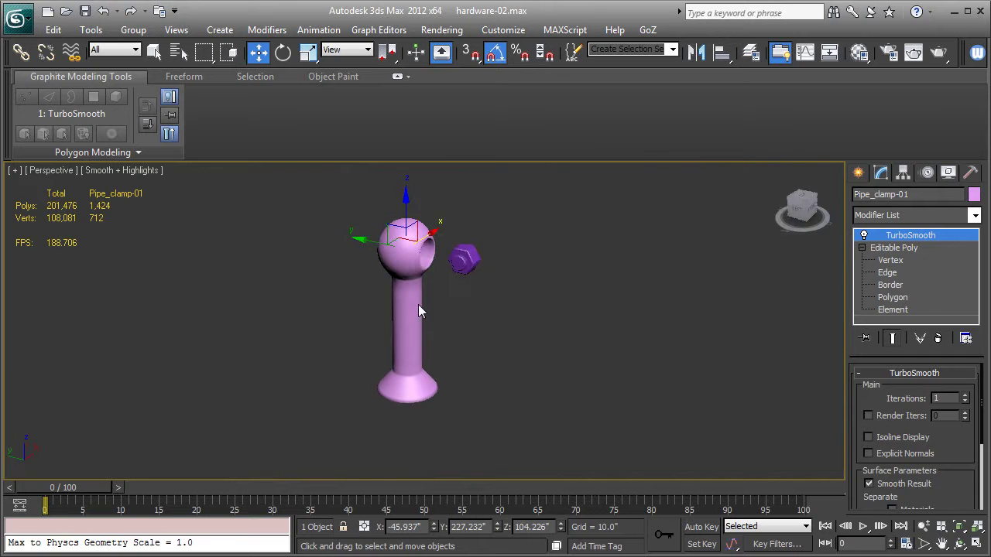
Create a sphere with a radius of about 0.73" in the Left view, beside the hex bolt
scroll(458, 310, up, 2)
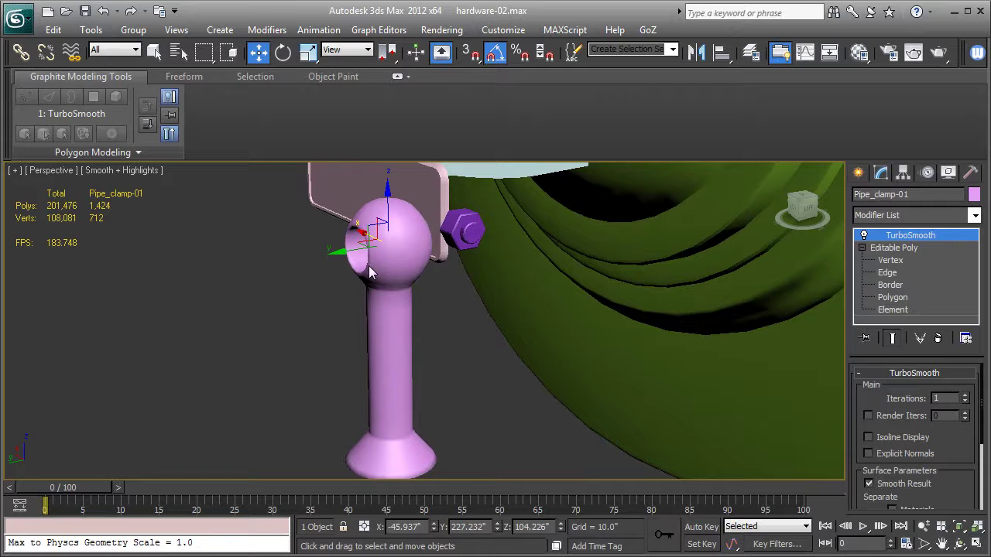
middle_drag(578, 391, 569, 370)
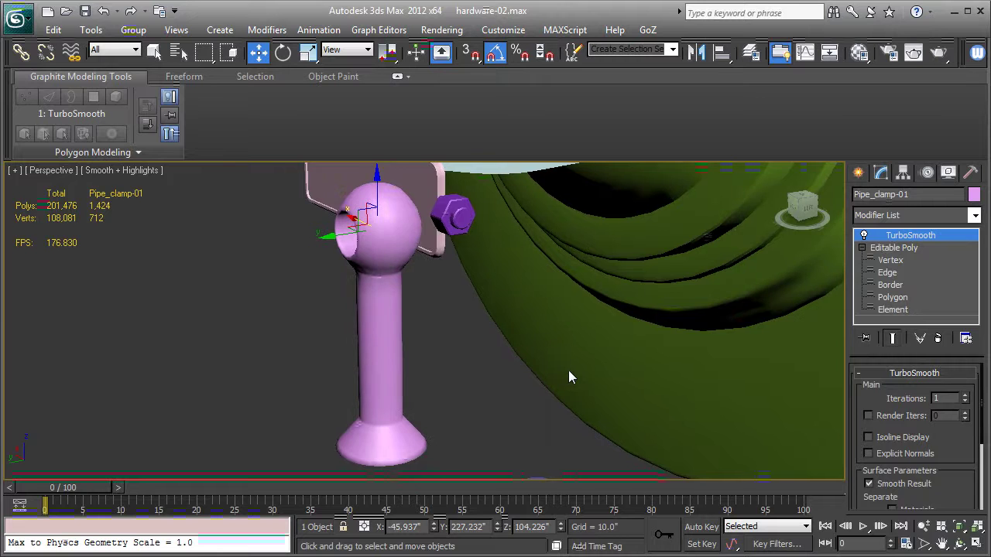
key(l)
key(z)
scroll(525, 346, up, 3)
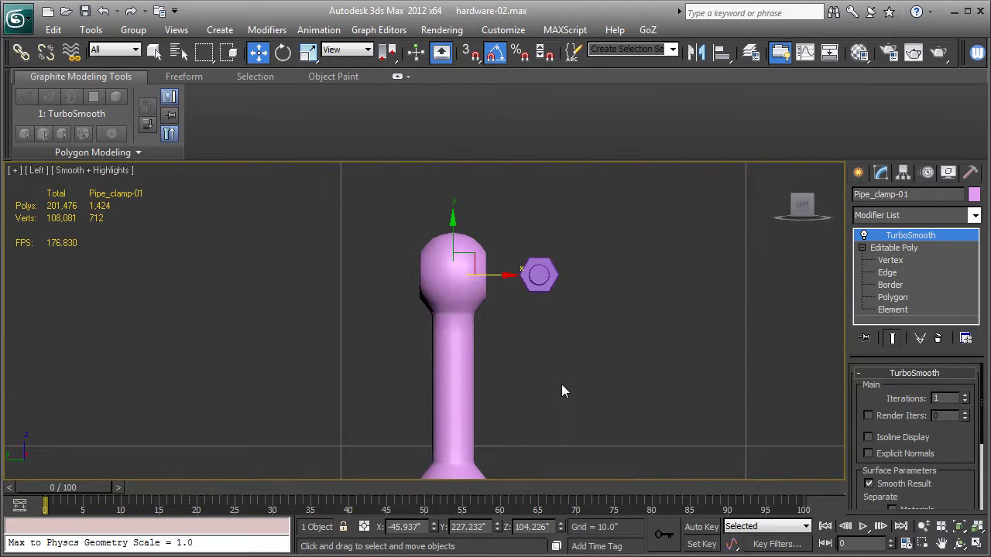
middle_drag(608, 346, 489, 375)
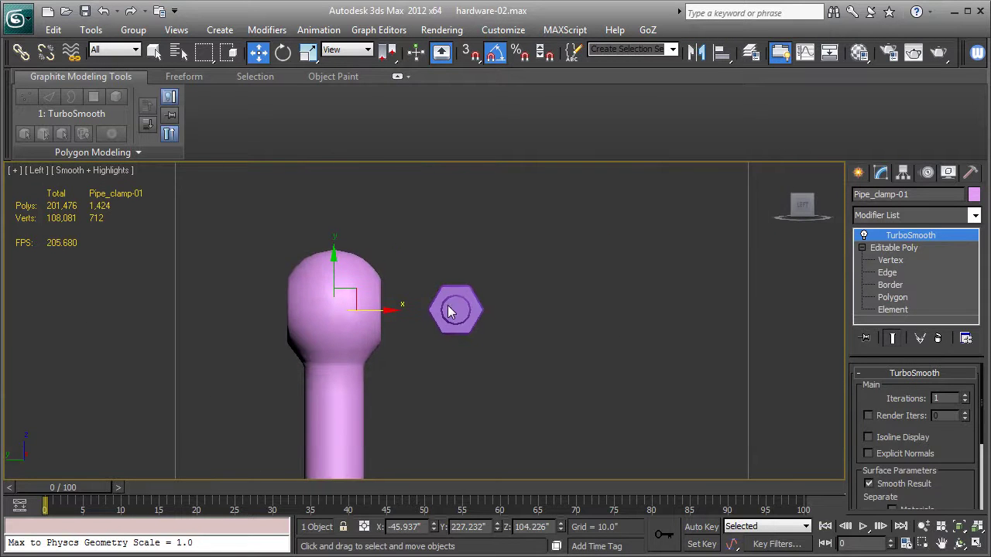
click(858, 176)
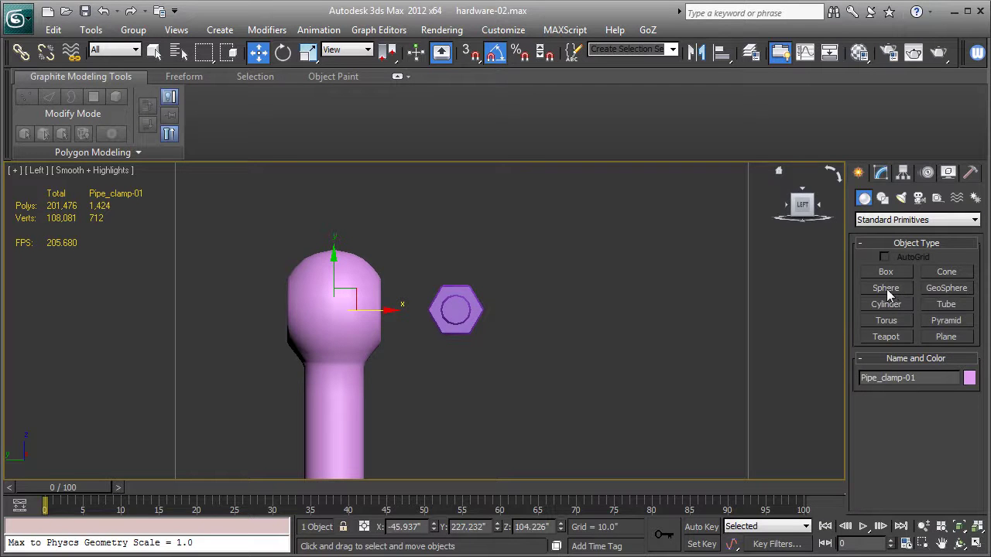
click(887, 289)
drag(540, 309, 582, 312)
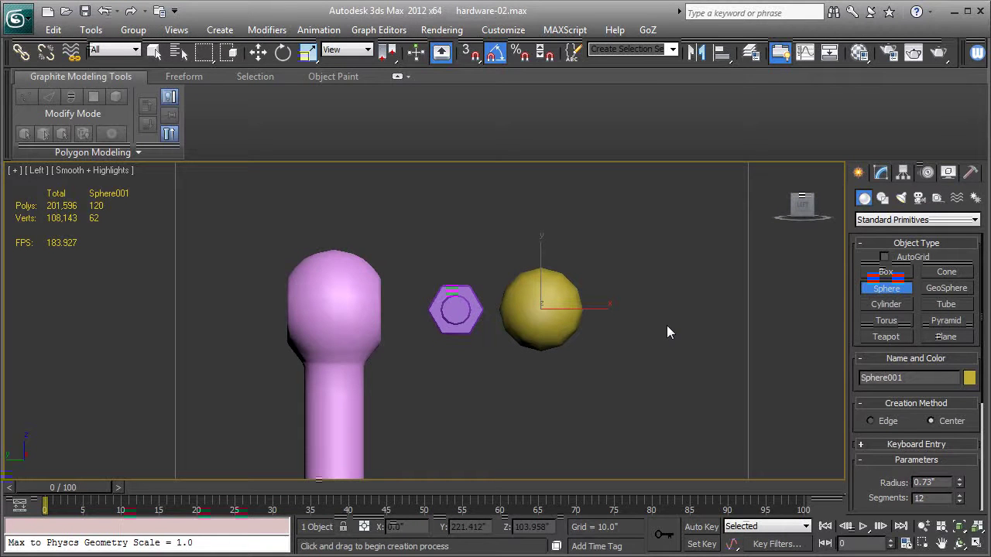
Show edged faces in the Perspective view and set the sphere's segments to 24
key(p)
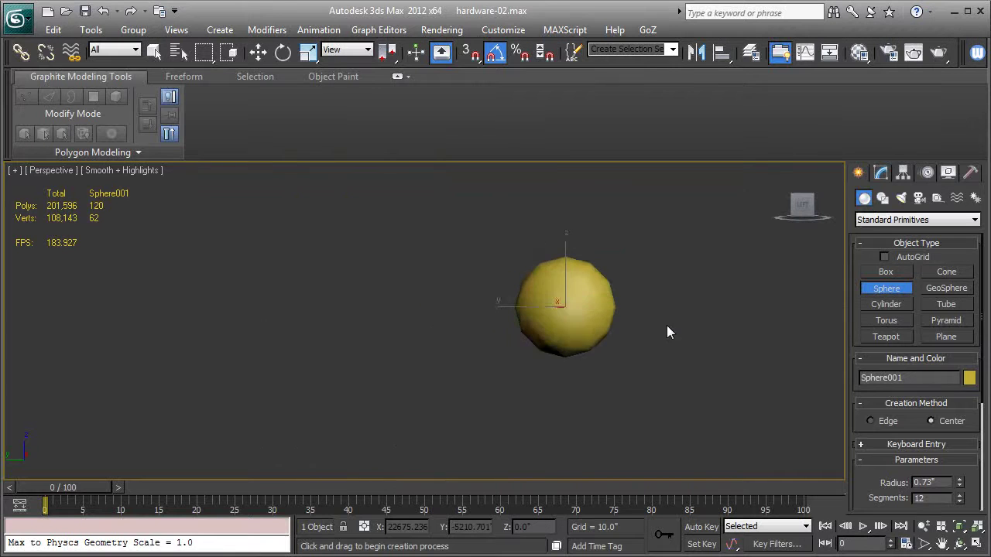
key(z)
alt+middle_drag(580, 342, 646, 342)
key(F4)
scroll(603, 369, down, 6)
scroll(861, 428, down, 2)
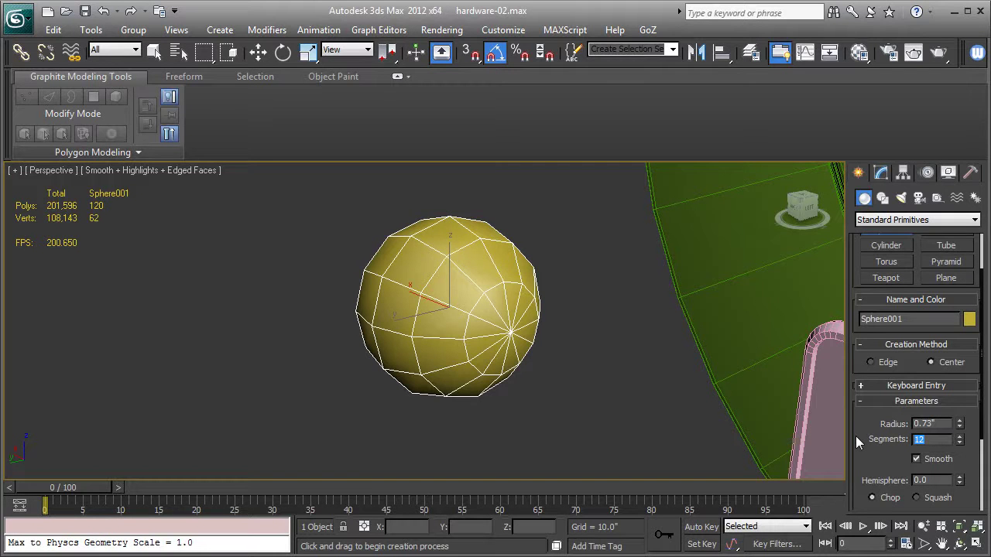
text(24)
key(Return)
ctrl+alt+middle_drag(514, 381, 566, 379)
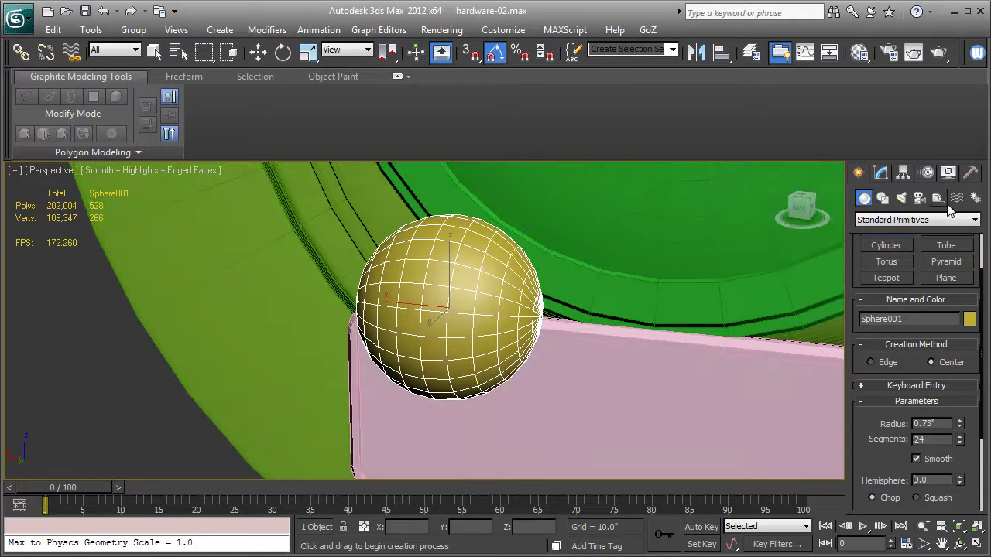
Convert the sphere to an Editable Poly
click(880, 172)
right_click(881, 235)
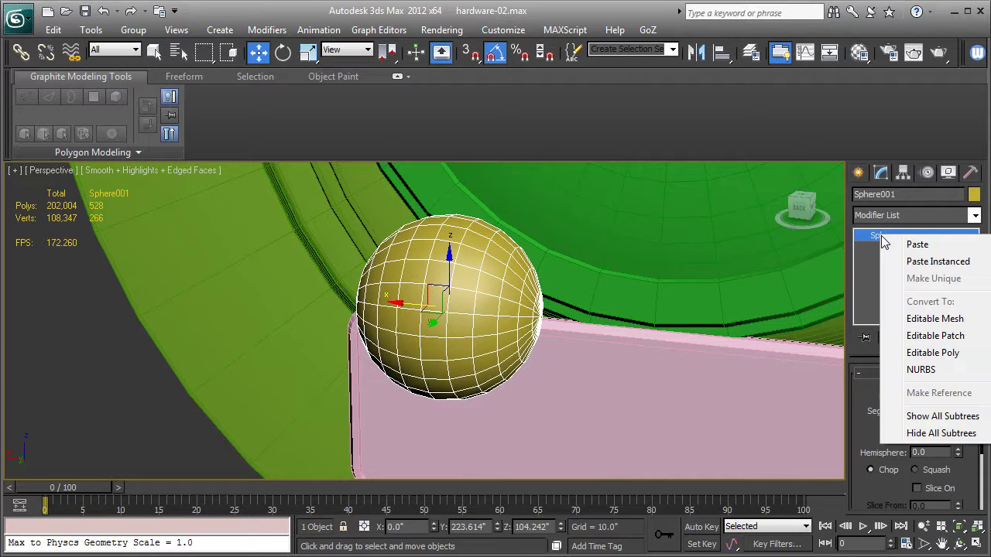
click(921, 352)
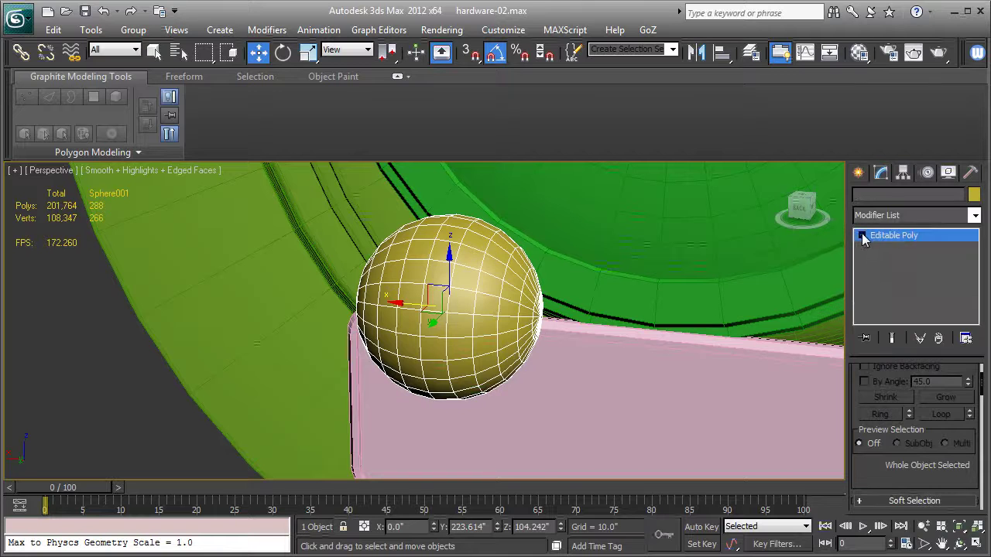
Delete the edge ring around the sphere's middle, and delete the separated back element to leave a half sphere
click(861, 235)
click(869, 260)
click(415, 261)
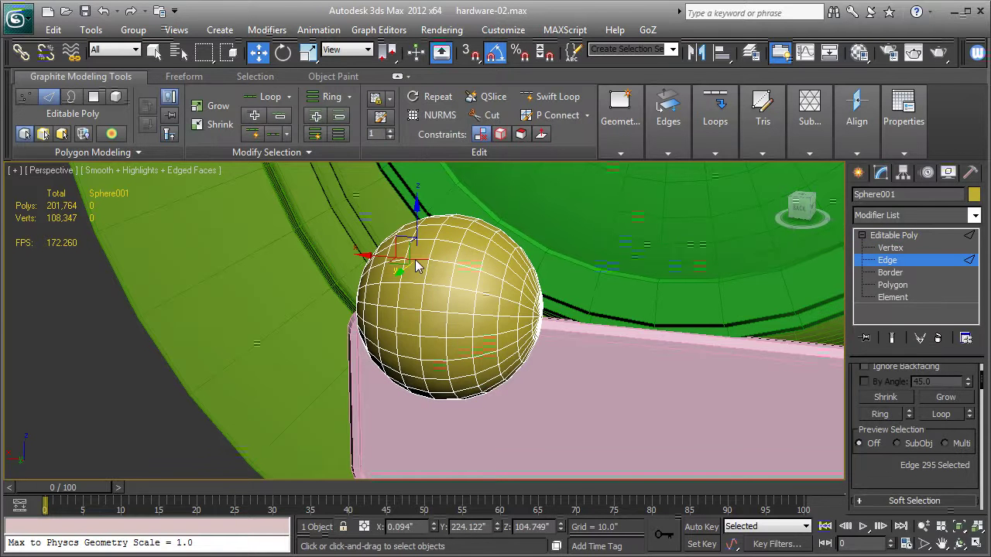
double_click(415, 262)
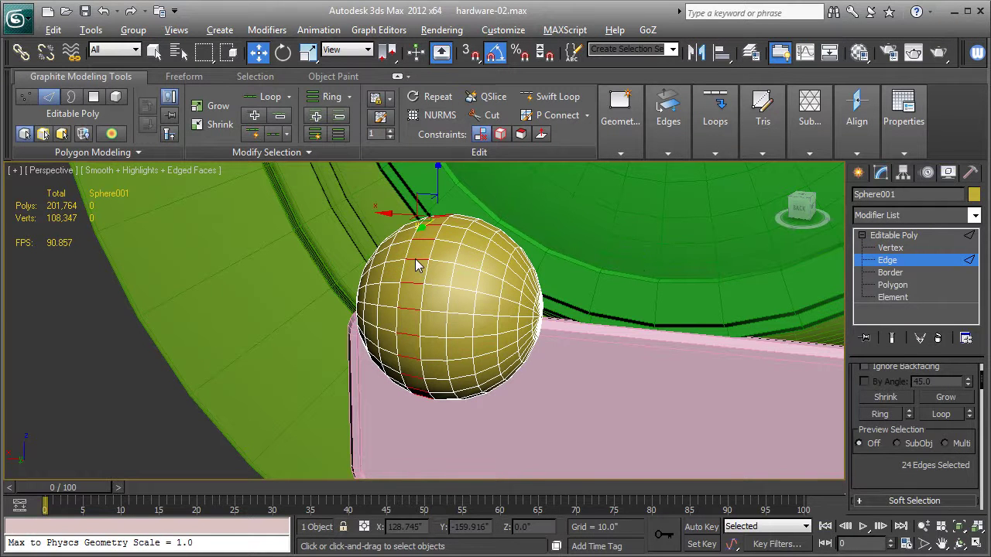
key(Delete)
click(893, 297)
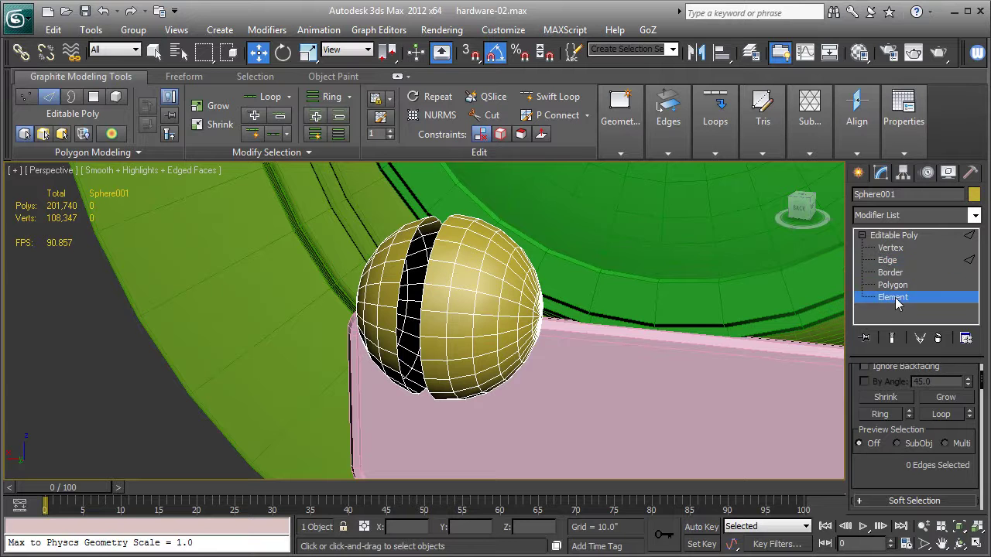
click(380, 299)
key(Delete)
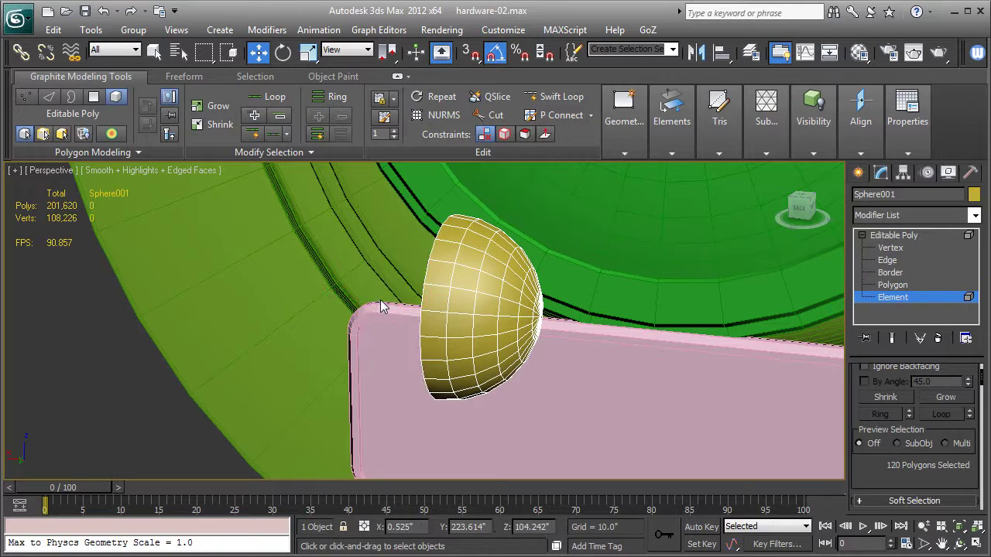
Cap the open border of the half sphere with a polygon
click(892, 272)
click(424, 292)
alt+middle_drag(432, 329, 645, 206)
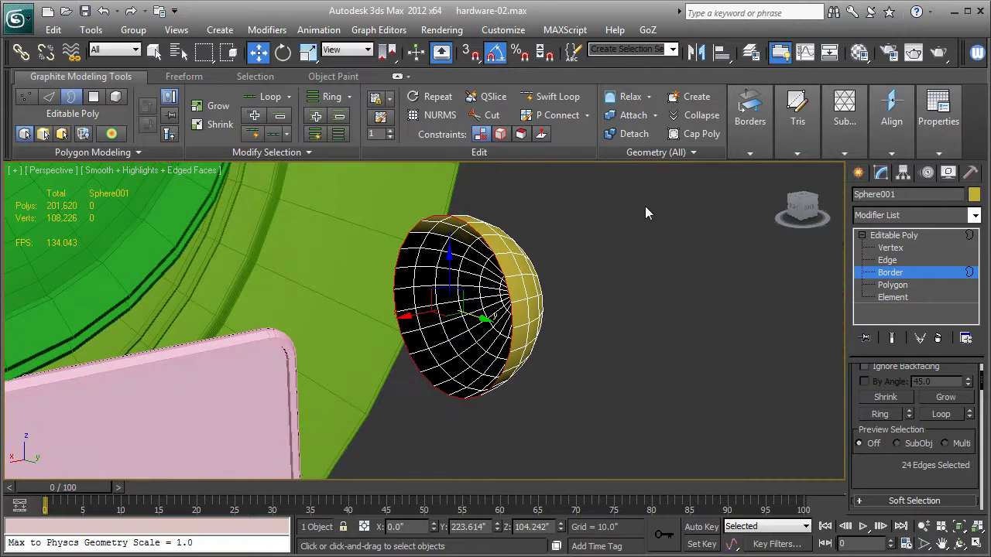
click(696, 136)
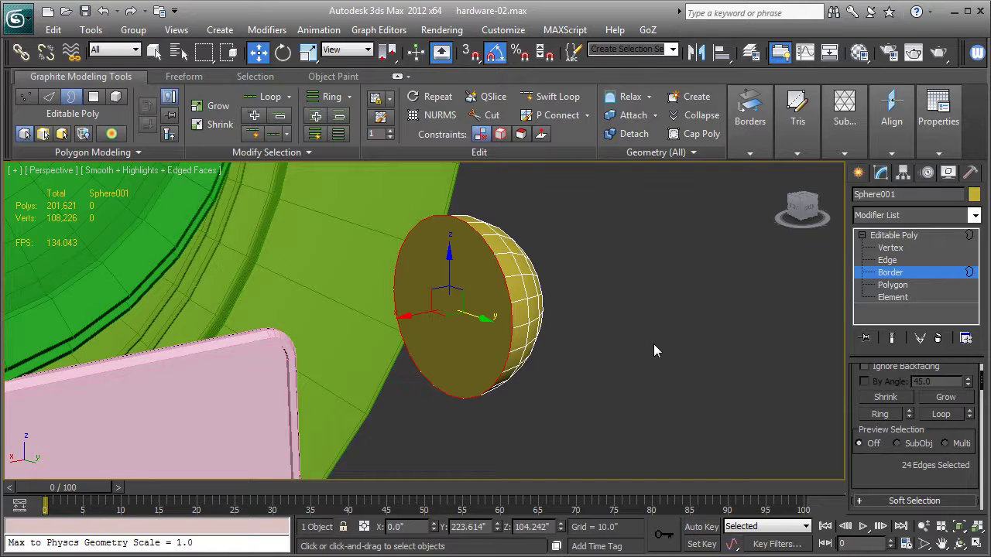
Chamfer the rim edges around the half sphere's flat cap by 0.04" with one segment
scroll(658, 345, up, 4)
alt+middle_drag(665, 366, 708, 322)
click(892, 285)
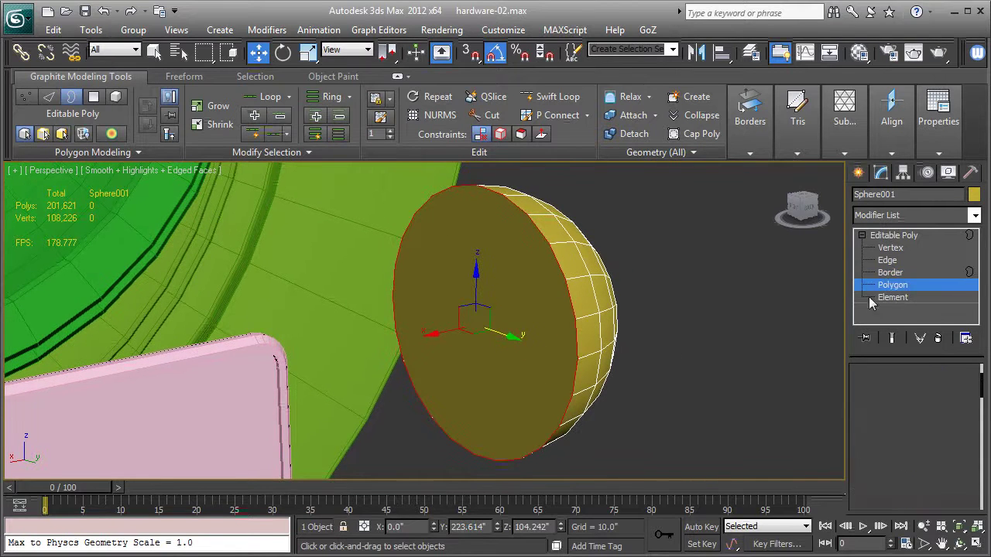
click(518, 351)
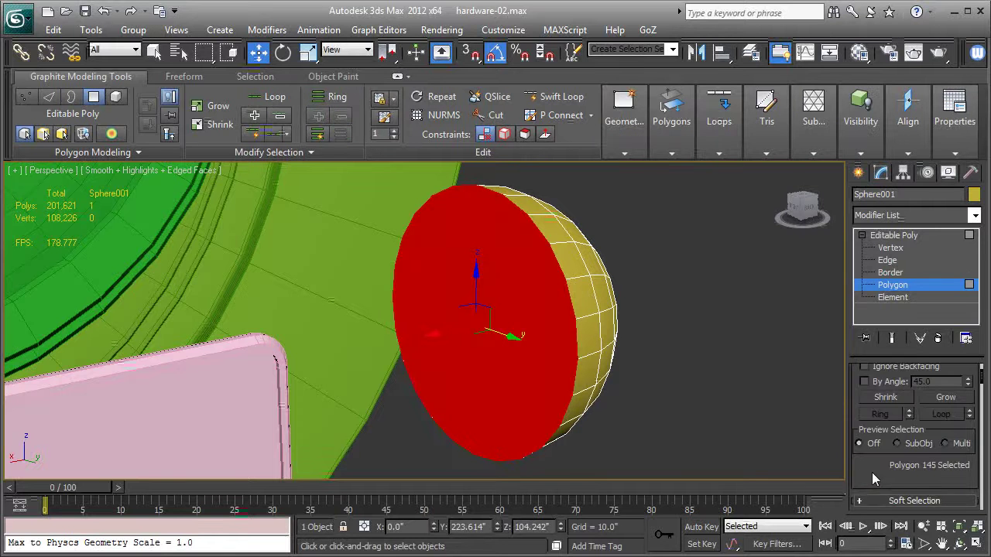
scroll(872, 476, down, 1)
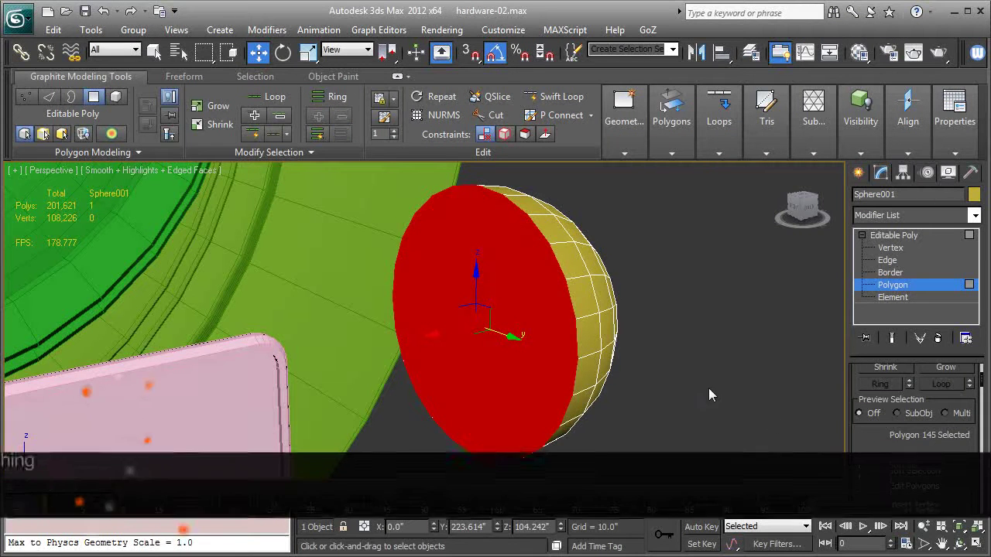
scroll(867, 420, up, 3)
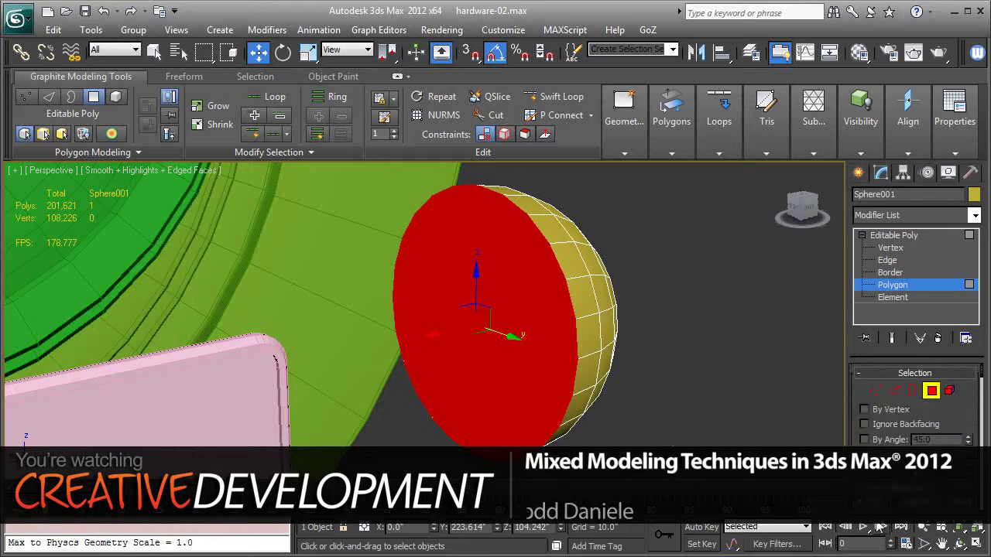
click(894, 391)
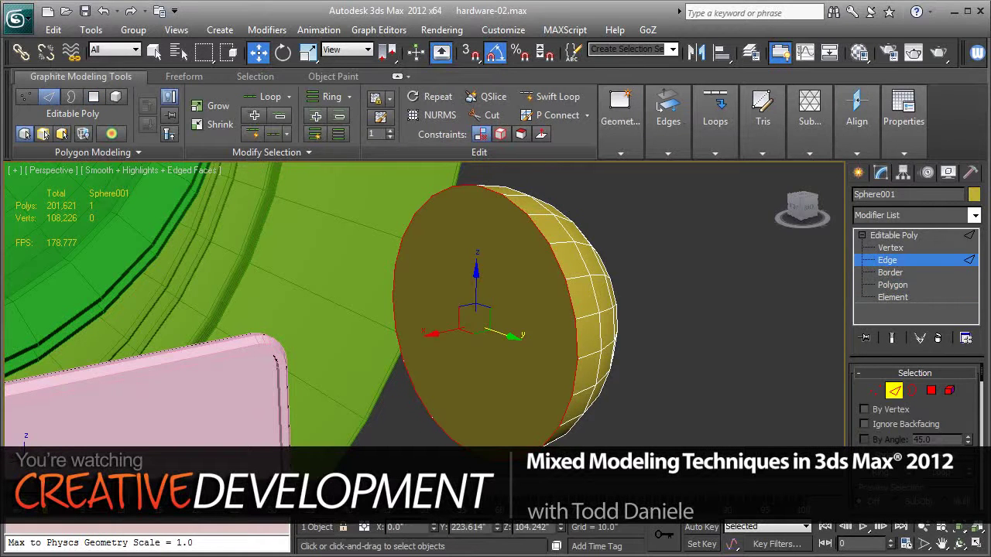
scroll(869, 422, down, 3)
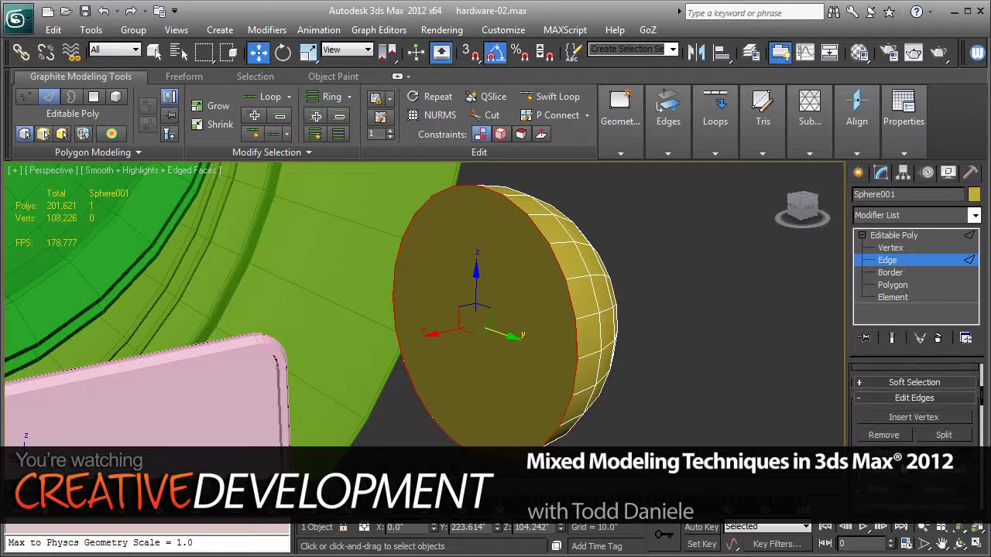
click(906, 470)
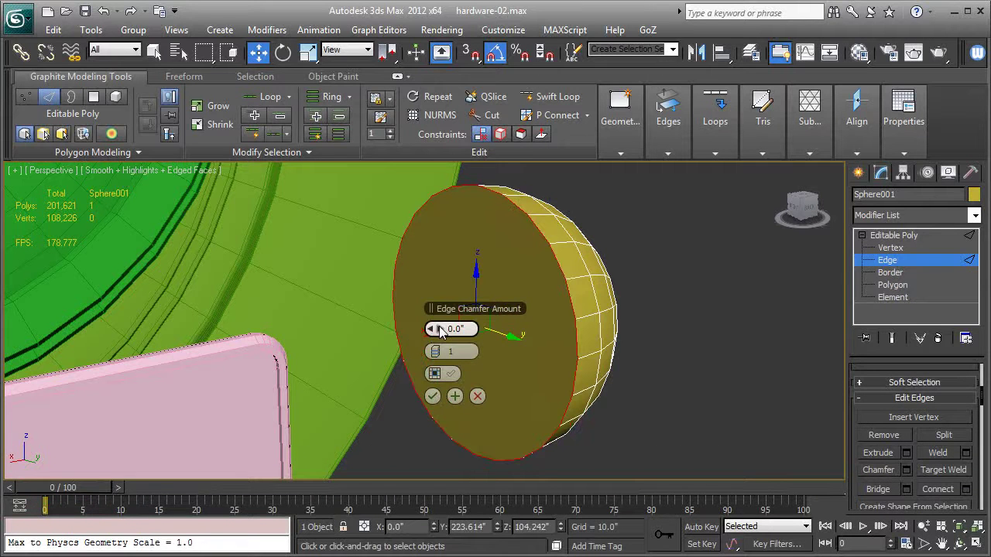
drag(439, 330, 440, 331)
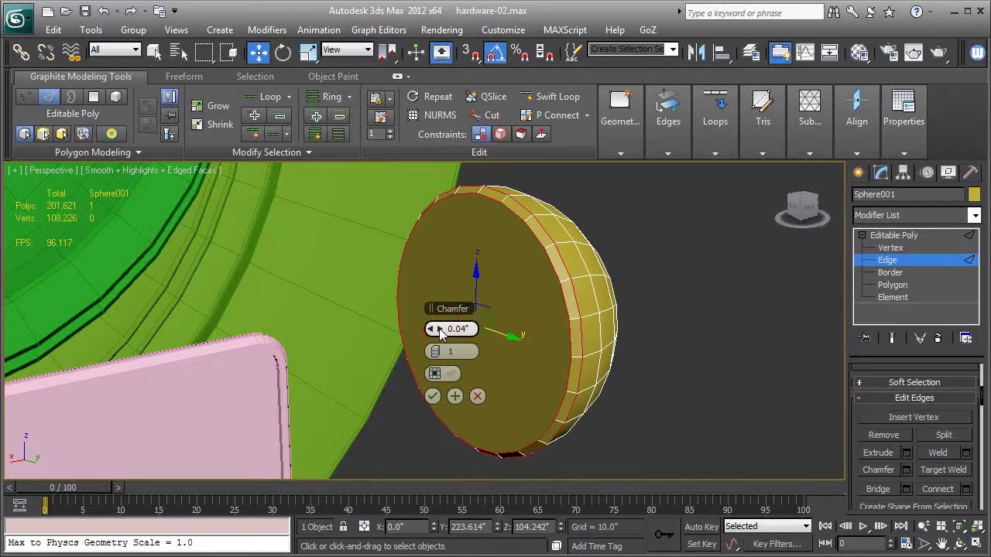
click(432, 396)
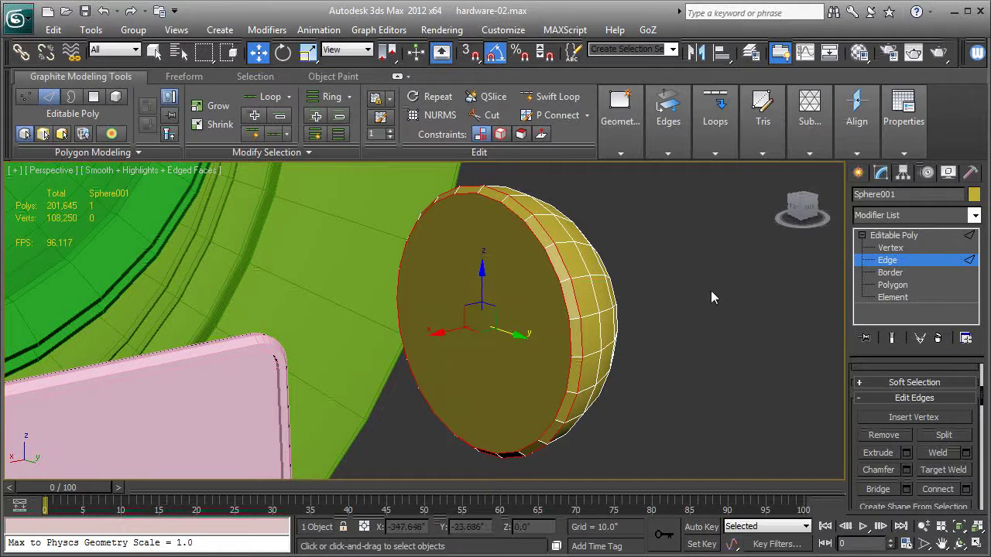
Turn off edged faces and apply a Smooth modifier with Auto Smooth to the half sphere
key(2)
click(776, 304)
key(F4)
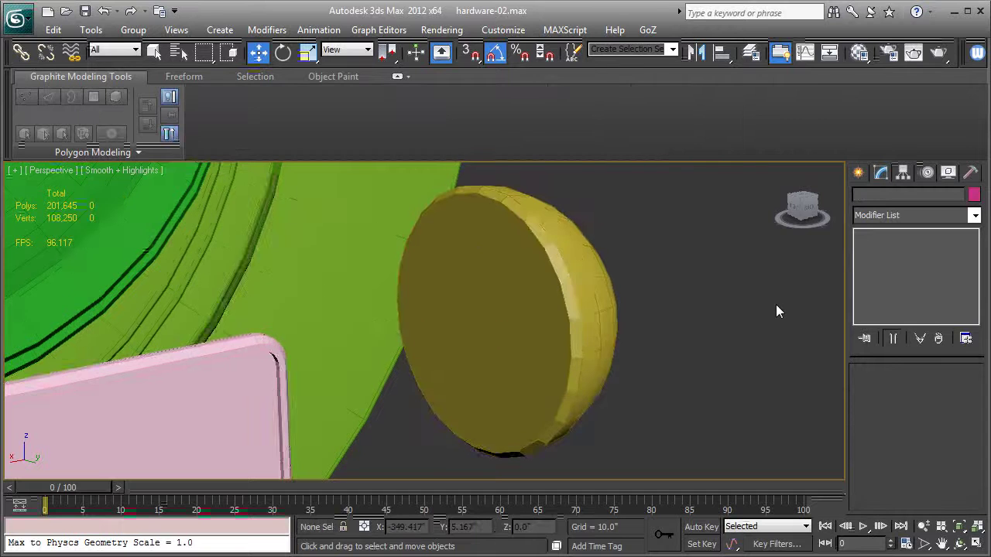
click(579, 312)
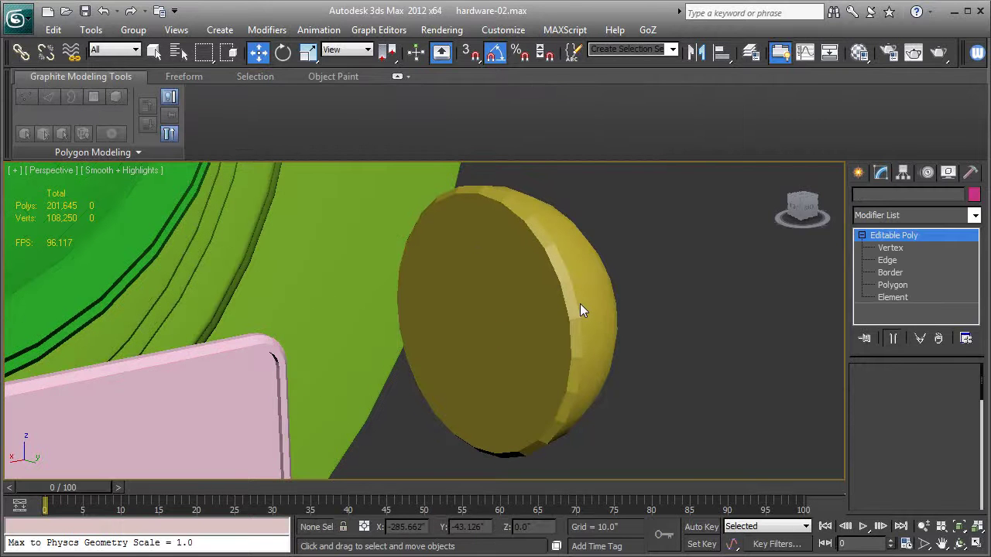
click(880, 216)
key(s)
key(s)
key(m)
key(Return)
click(864, 391)
Move the half sphere along the X axis to about -45.7", next to the hex bolt and pipe clamp
alt+middle_drag(741, 386, 540, 364)
scroll(540, 357, down, 10)
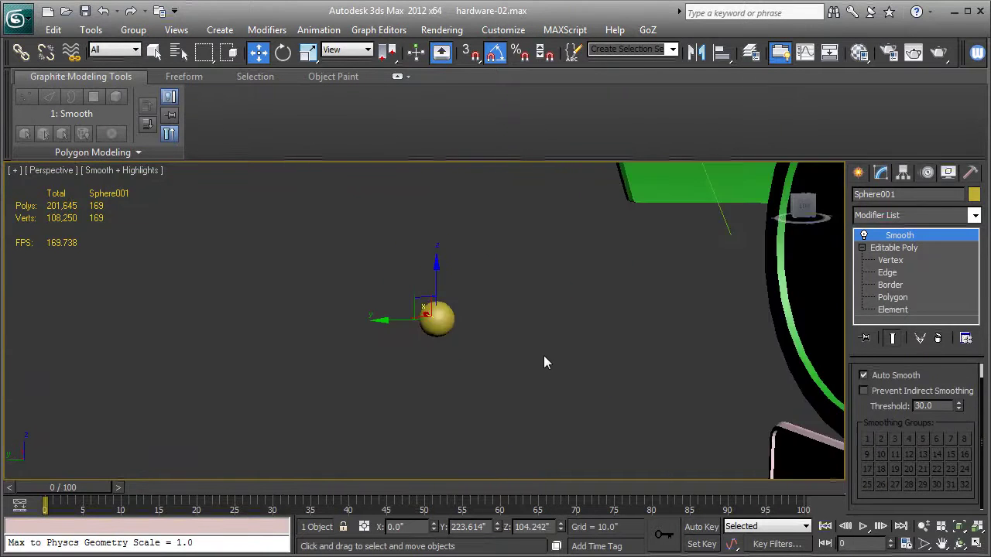
alt+middle_drag(550, 360, 402, 343)
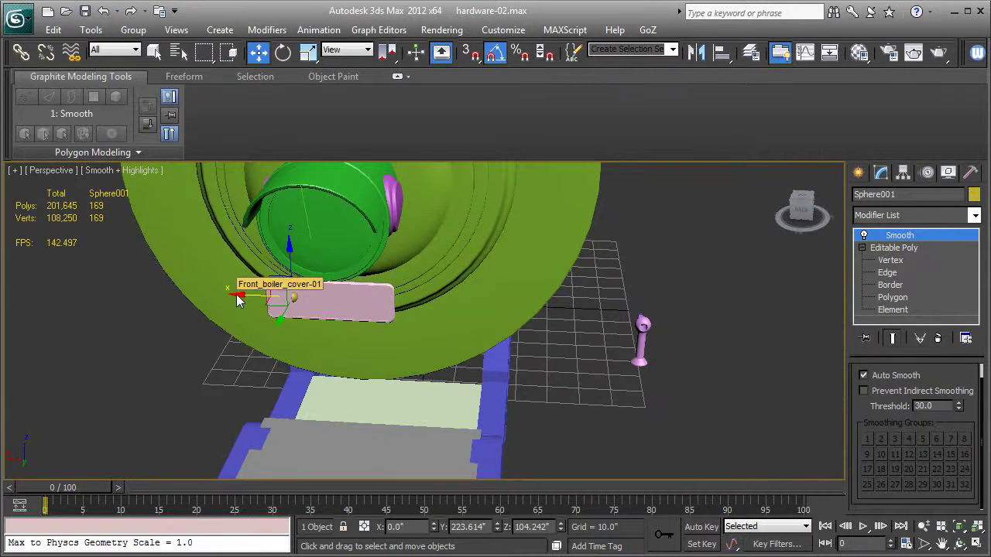
drag(237, 299, 581, 323)
key(z)
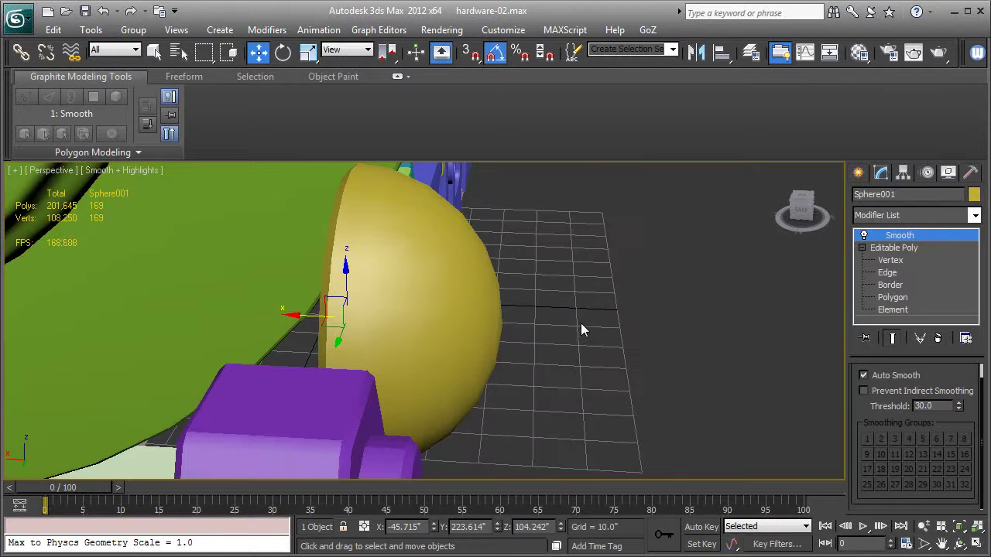
Rename the half sphere as Rivet-01
alt+middle_drag(611, 320, 504, 312)
click(907, 196)
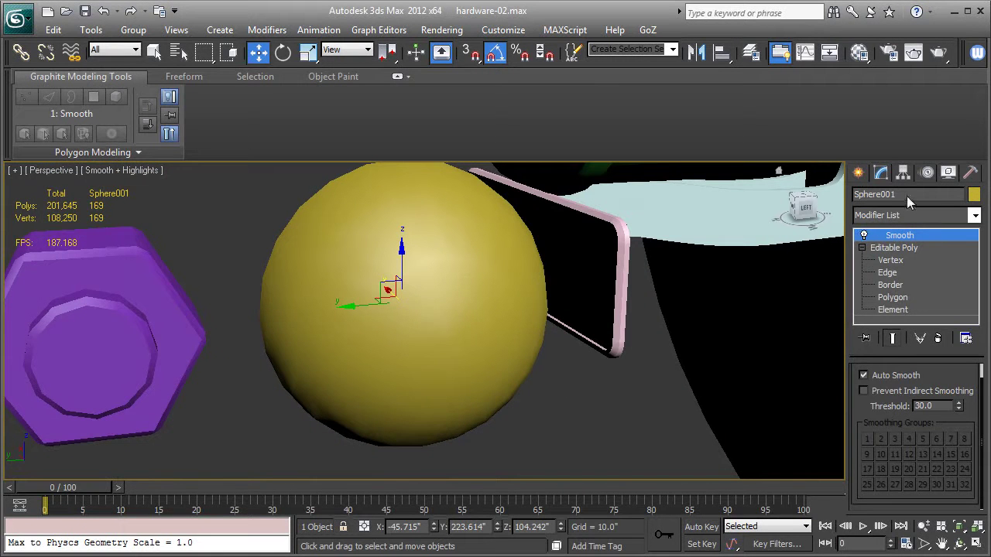
text(Rivet-01)
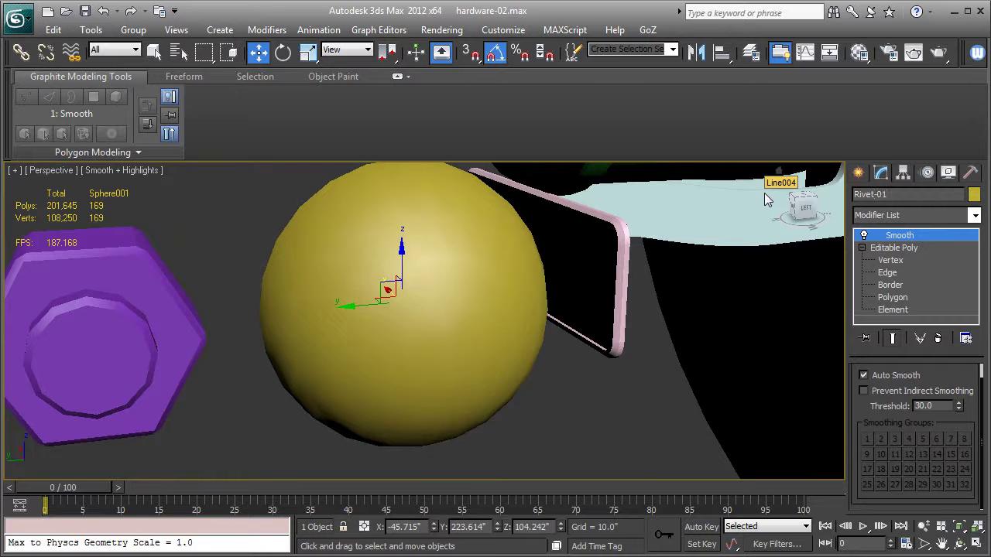
Flatten the rivet's dome by scaling only its depth to about 70.7 percent
click(308, 51)
alt+middle_drag(403, 256, 588, 268)
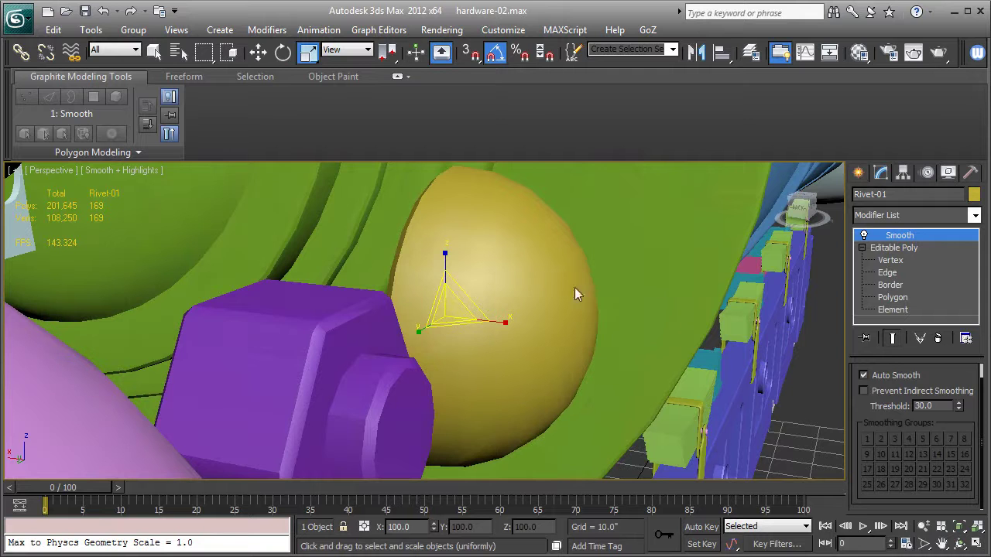
drag(503, 324, 481, 320)
alt+middle_drag(512, 317, 485, 310)
scroll(495, 317, down, 4)
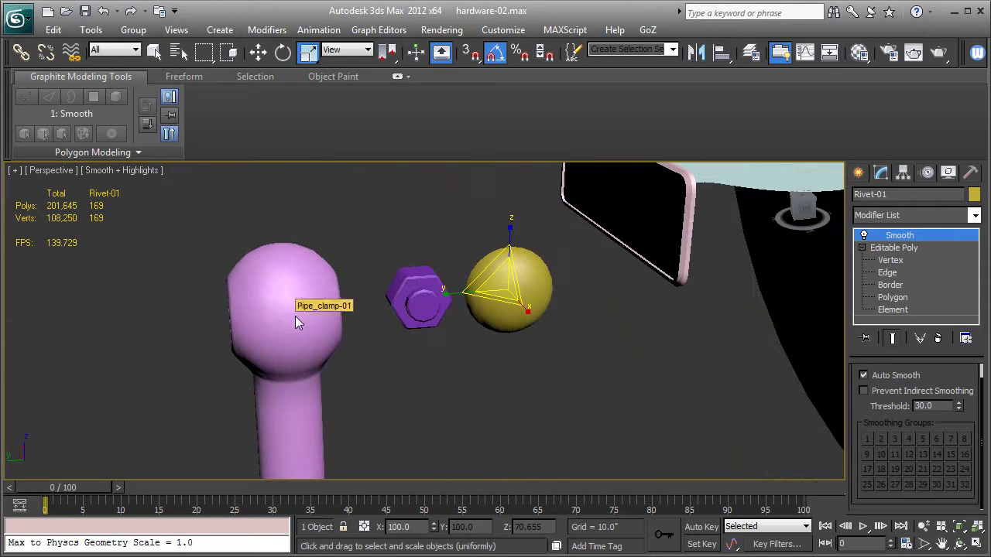
Open the layer manager and toggle the Hardware layer's visibility off and on to check which parts it holds
middle_drag(674, 321, 513, 346)
scroll(513, 346, down, 2)
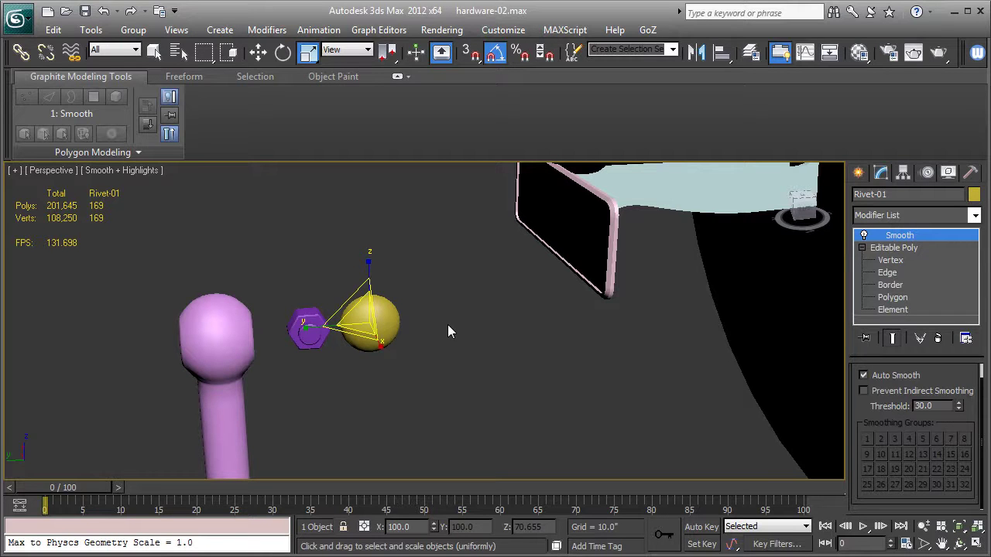
middle_drag(467, 334, 532, 289)
click(749, 52)
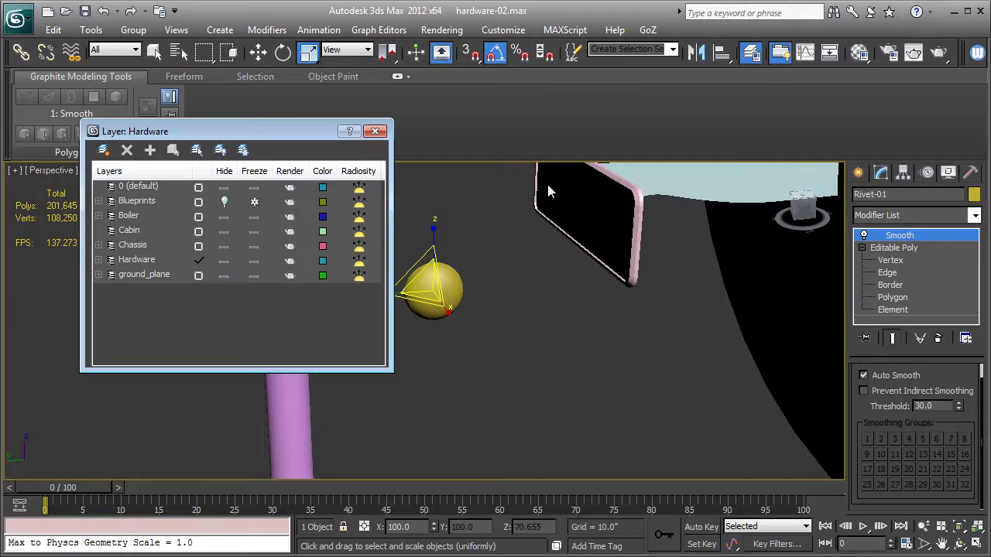
drag(344, 133, 786, 74)
click(666, 205)
click(666, 204)
click(666, 205)
click(666, 204)
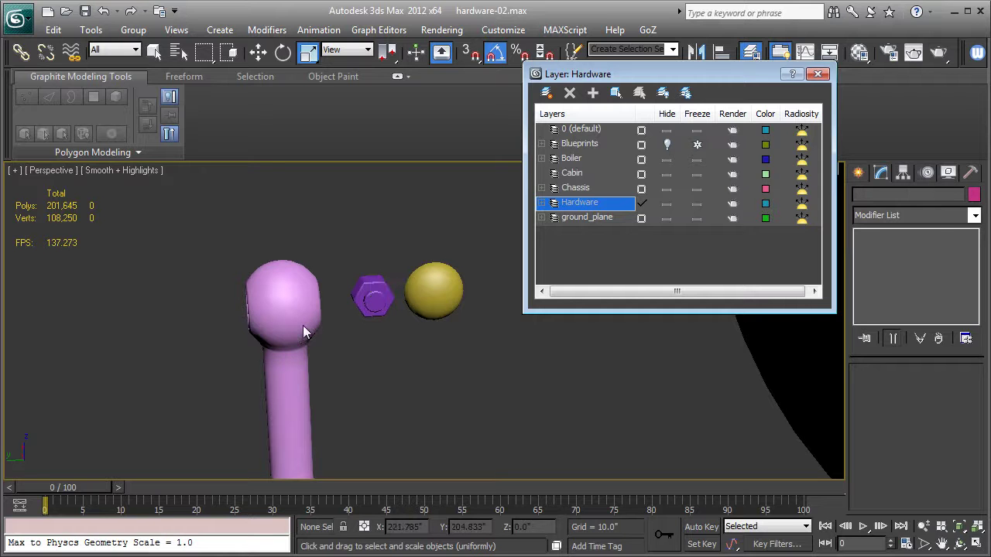
middle_drag(393, 342, 226, 335)
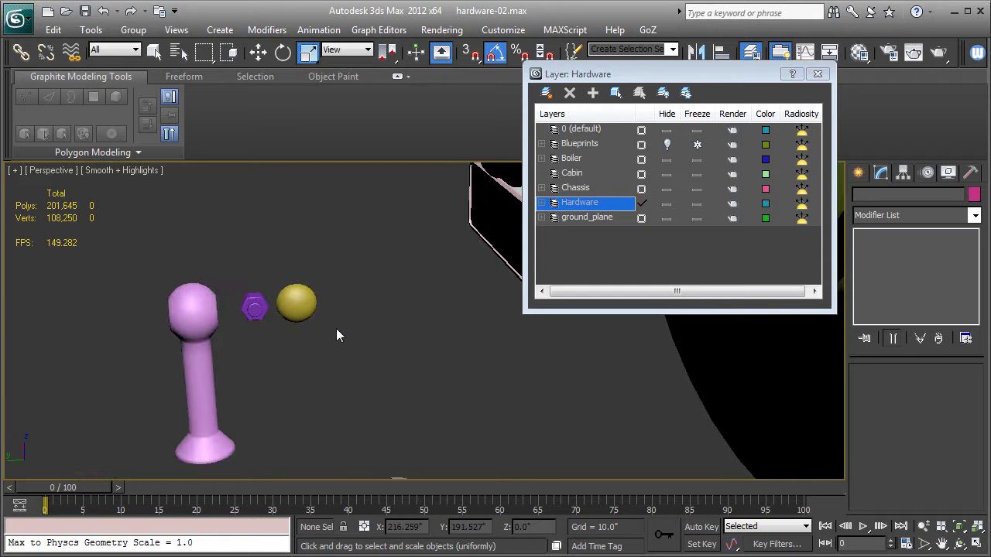